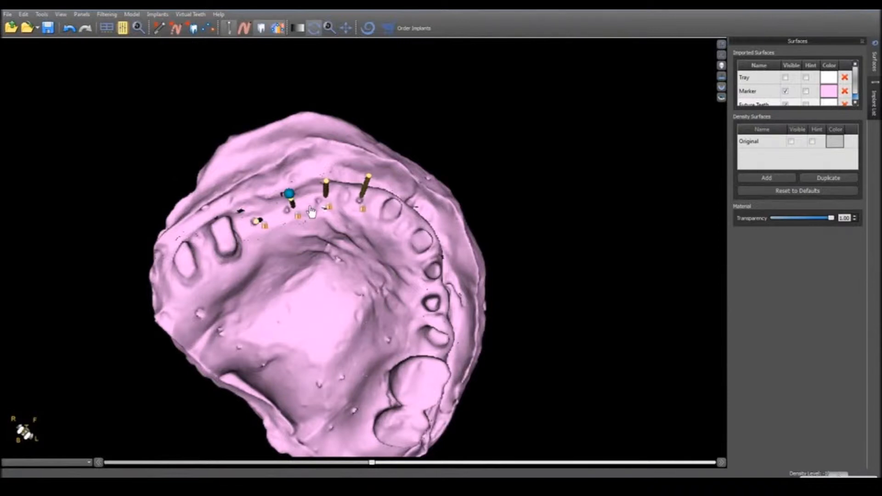
Set the Future Teeth surface's transparency to 0.00 to examine it over the pink Marker model
left_click_drag(367, 225, 446, 120)
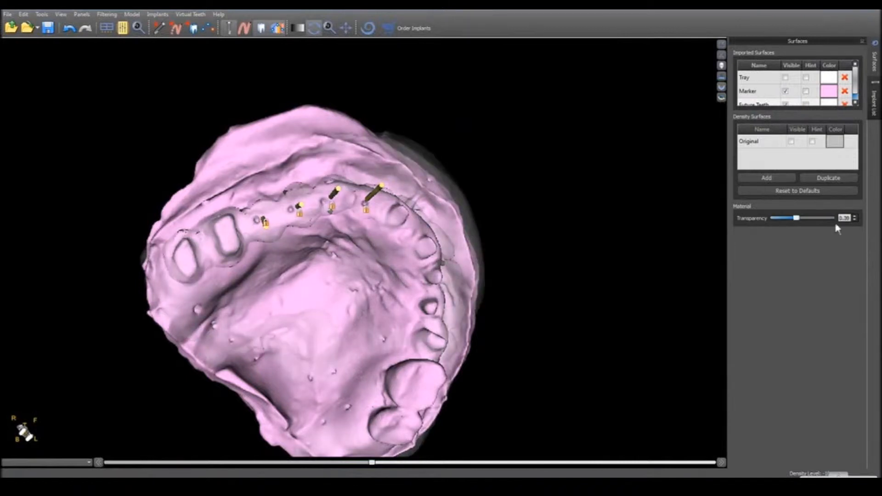
left_click_drag(835, 224, 762, 229)
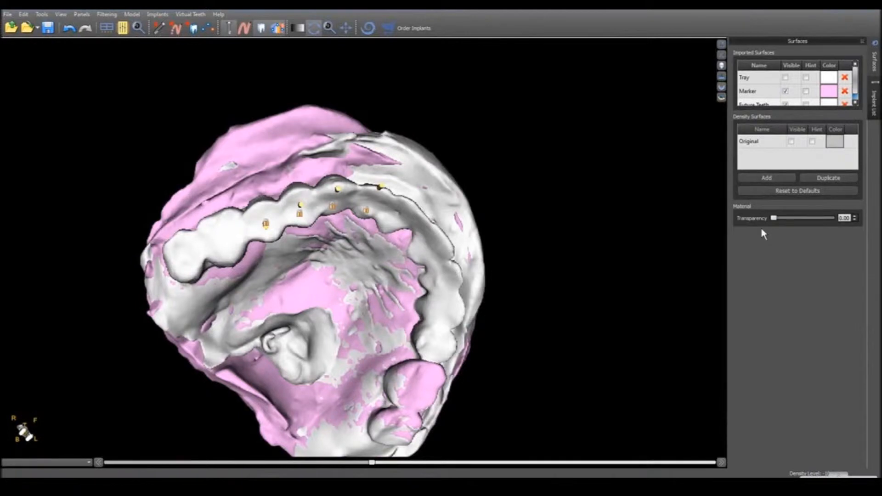
View the models from the side and set the Future Teeth surface's transparency to 0.52
left_click_drag(528, 193, 454, 158)
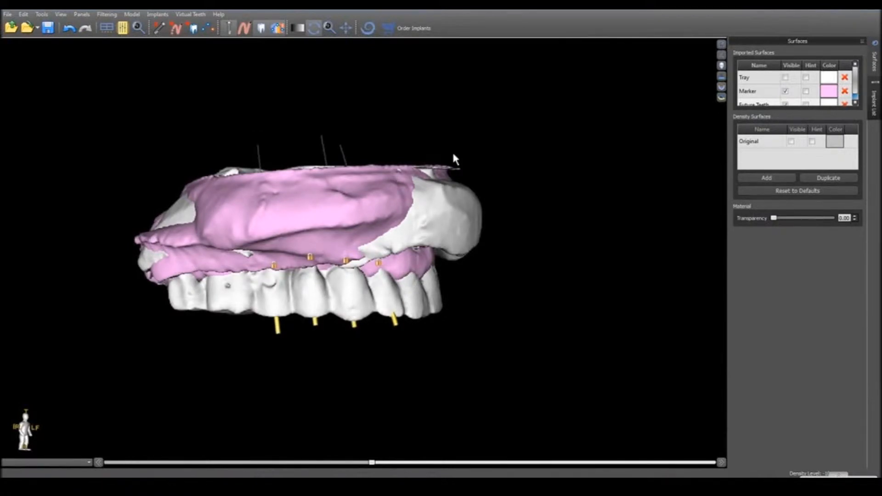
left_click_drag(528, 121, 300, 97)
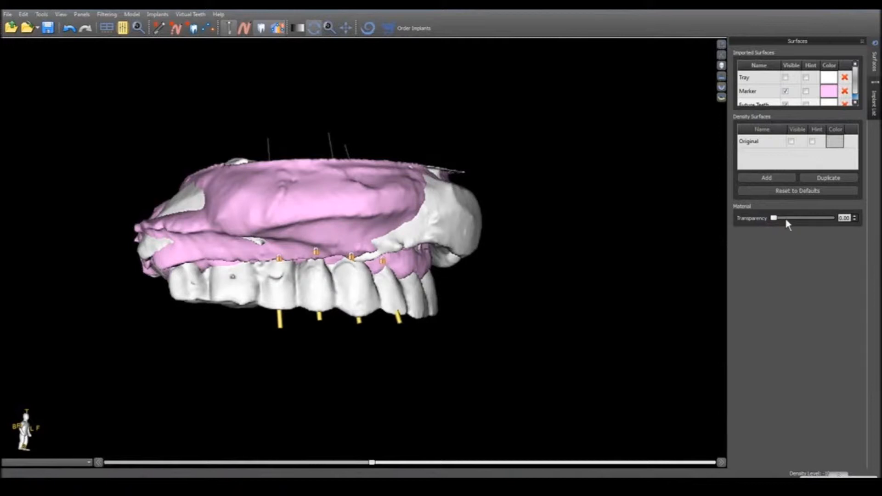
left_click_drag(781, 218, 805, 218)
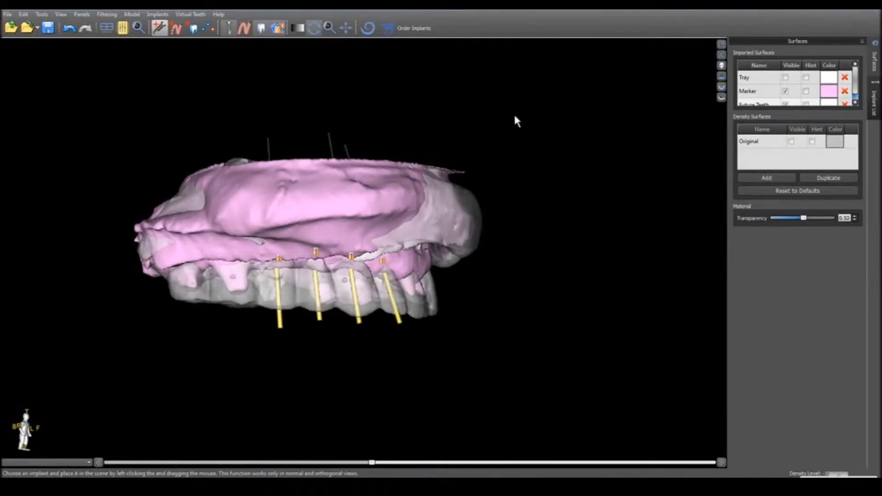
Add a 3.5 x 11mm Conus 12 implant (IDH3511, 3.5/4.0mm platform) and reposition it above the posterior teeth
left_click(157, 14)
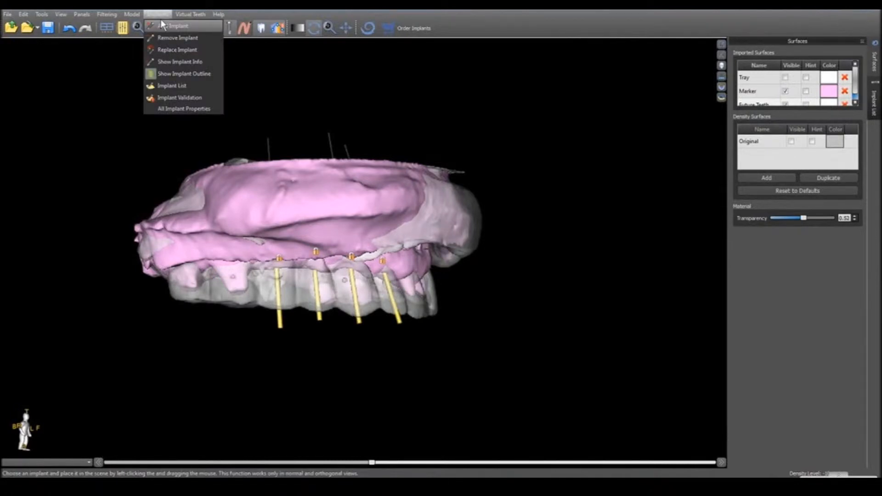
left_click(165, 25)
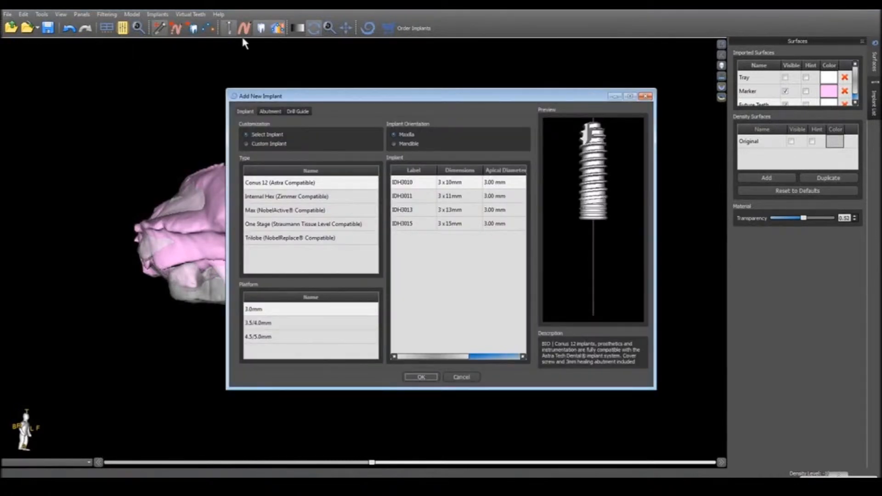
left_click(279, 323)
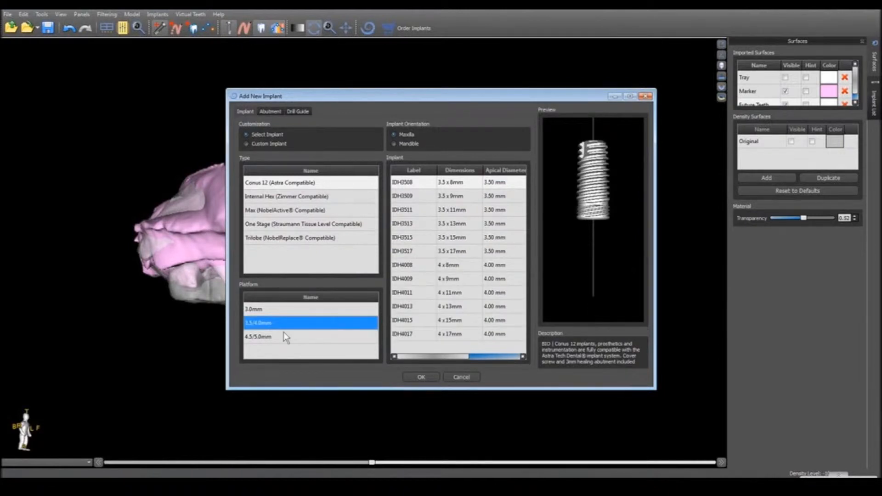
left_click(414, 209)
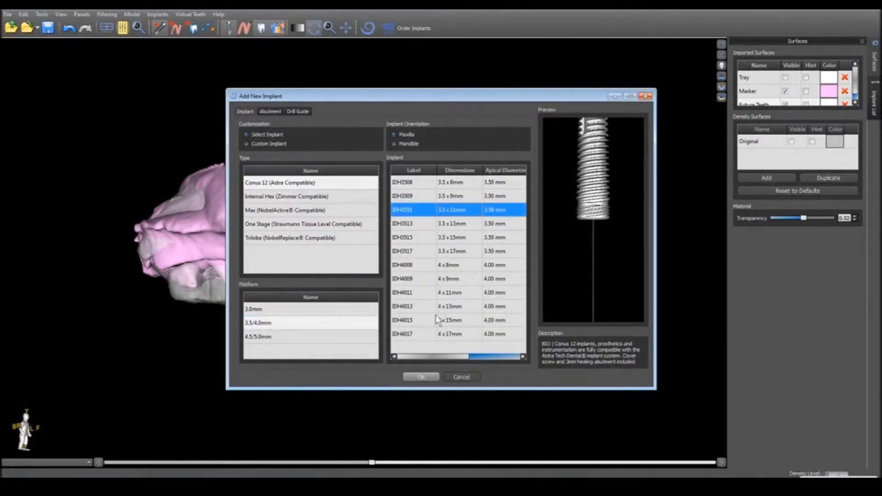
left_click(422, 377)
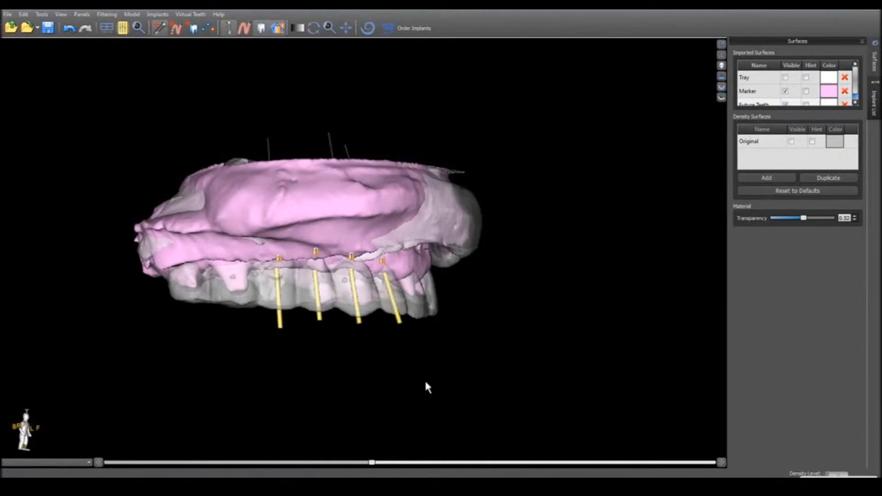
left_click(223, 214)
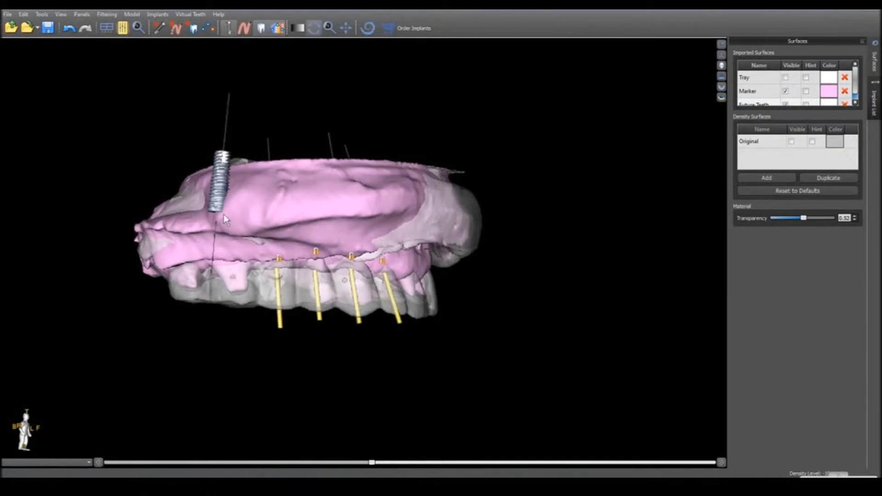
left_click(224, 214)
left_click_drag(224, 193, 250, 221)
Remove the newly placed implant above the posterior teeth
right_click(234, 239)
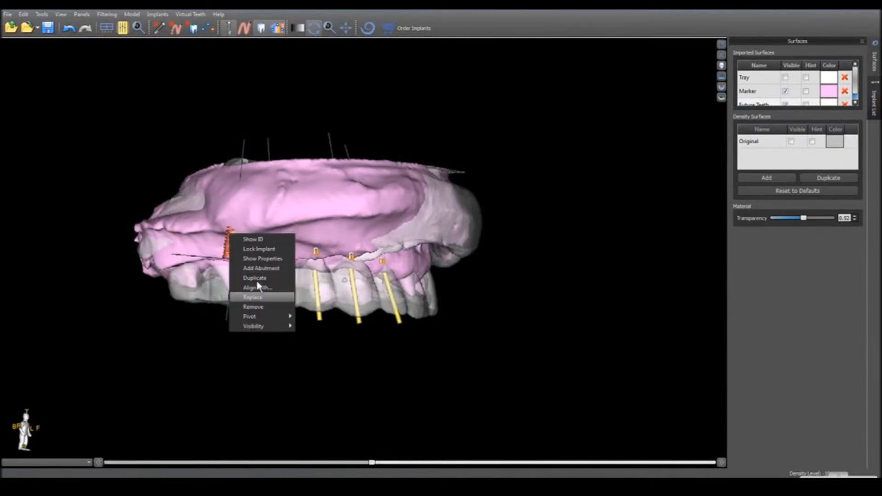
left_click(260, 307)
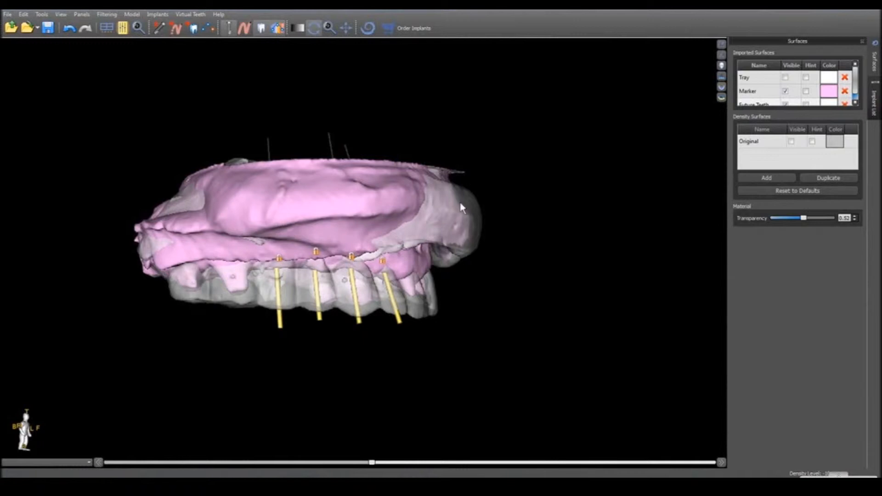
Set the Future Teeth surface's transparency to 0.00 and examine where the implant abutment axes emerge through the teeth
left_click_drag(461, 208, 325, 55)
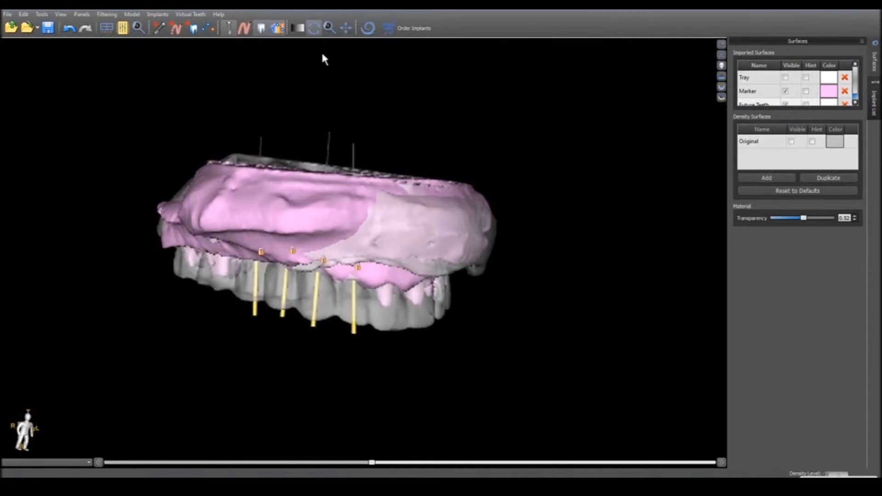
mouse_move(444, 65)
left_mouse_down()
mouse_move(452, 130)
mouse_move(469, 104)
mouse_move(478, 108)
left_mouse_up()
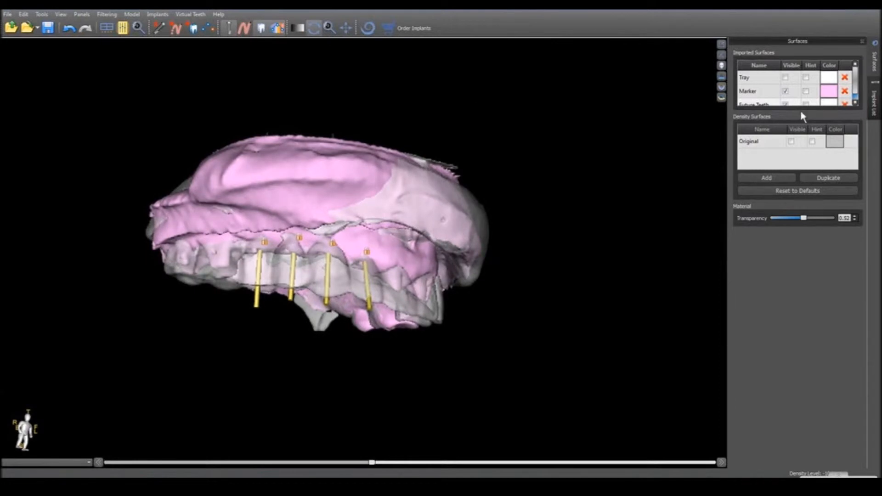
left_click_drag(803, 218, 774, 219)
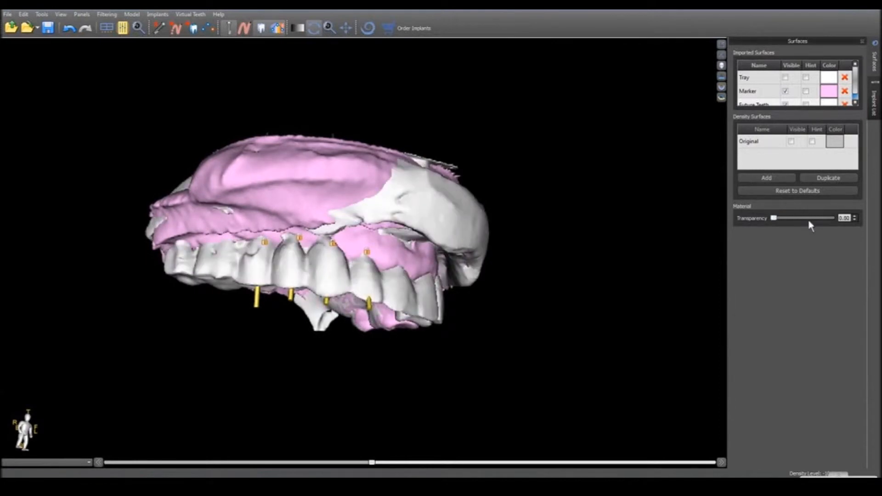
left_click_drag(363, 151, 333, 279)
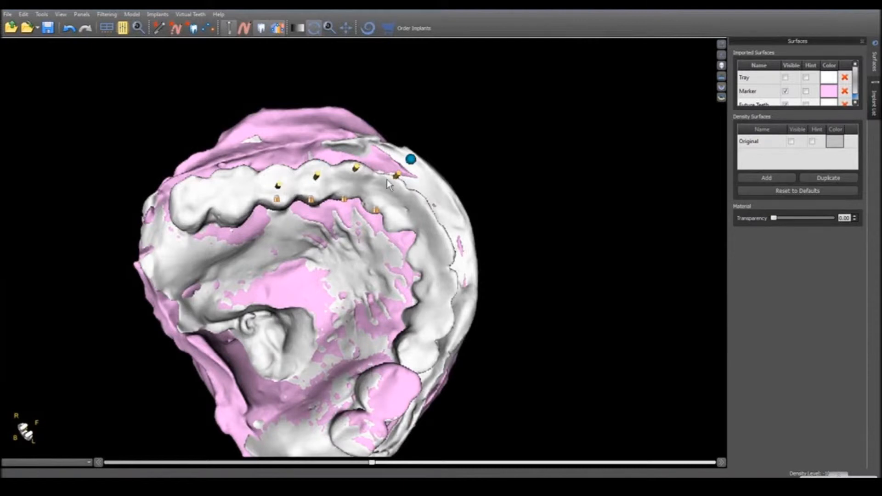
left_click_drag(429, 121, 428, 95)
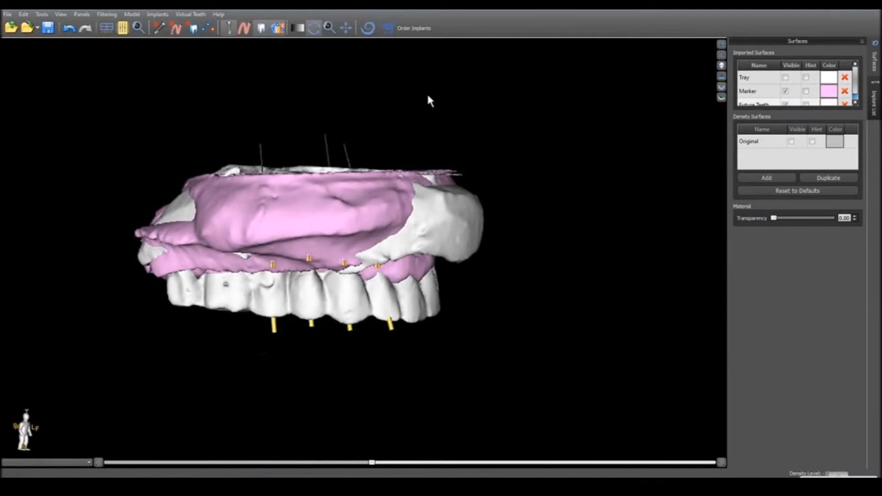
Hide the Marker surface
left_click(786, 91)
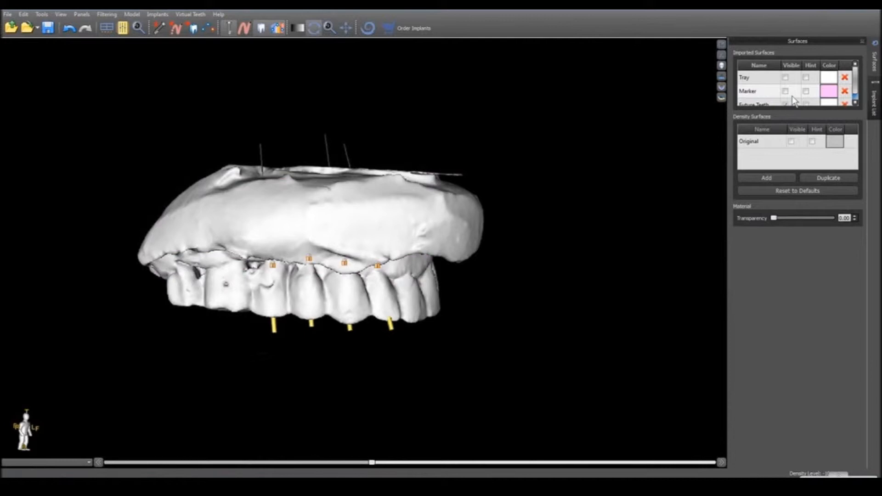
left_click(808, 105)
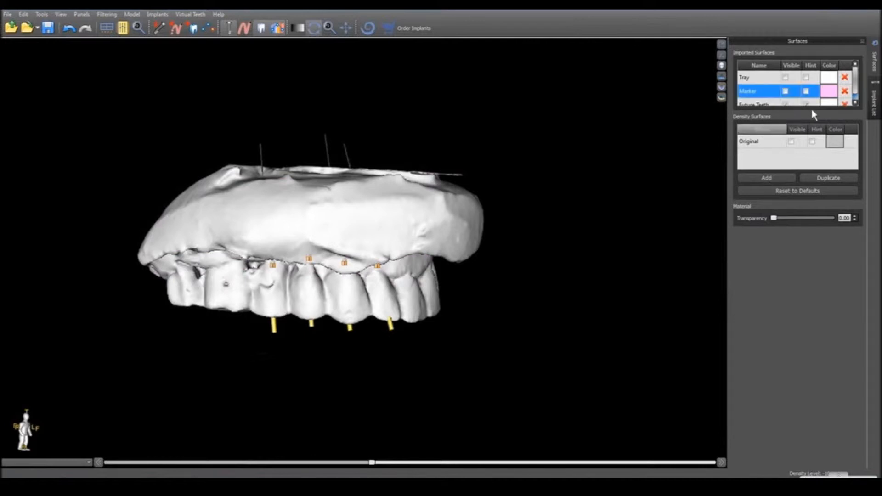
Examine implants 4, 5, 6 and 7 one by one in the enlarged cross-sectional views
left_click(722, 45)
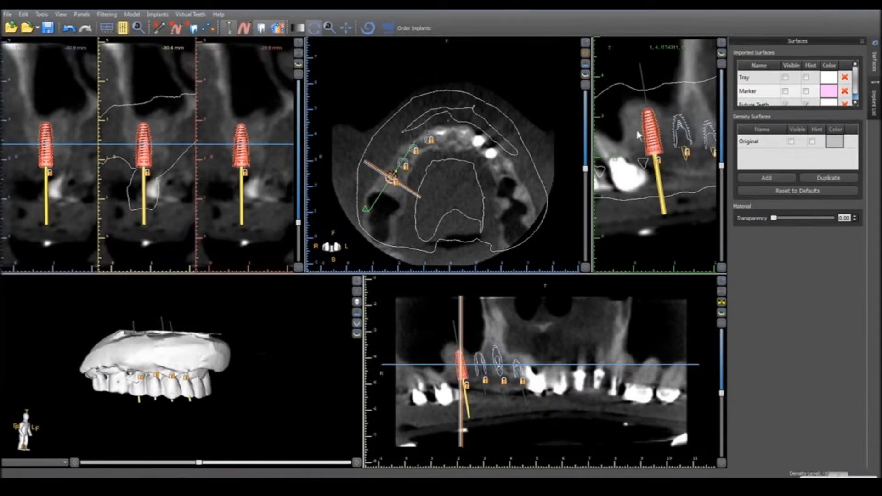
left_click(299, 43)
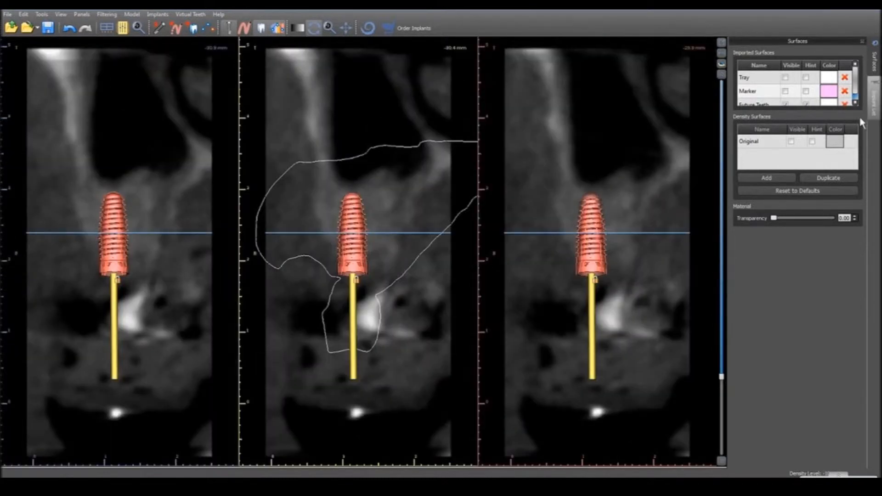
left_click(875, 101)
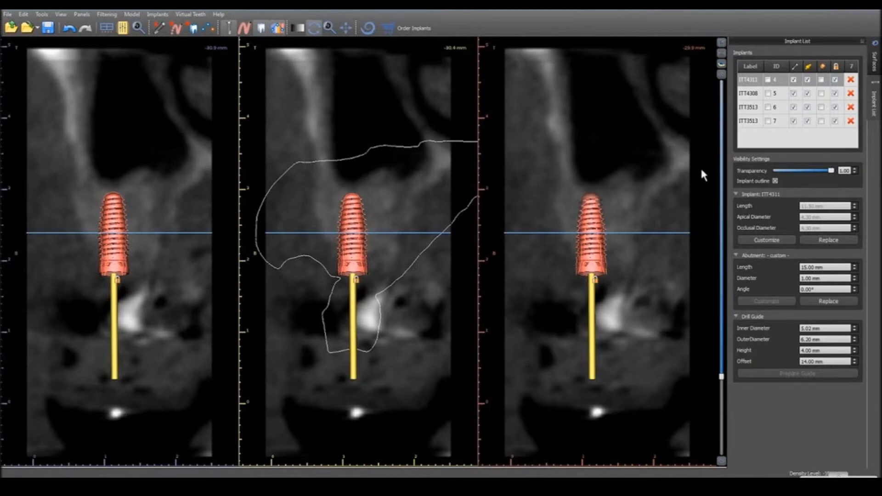
left_click(795, 96)
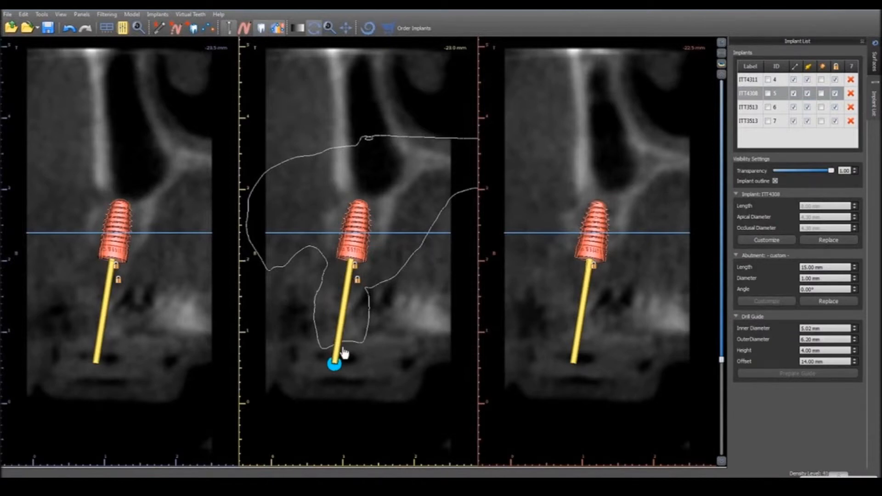
left_click(784, 111)
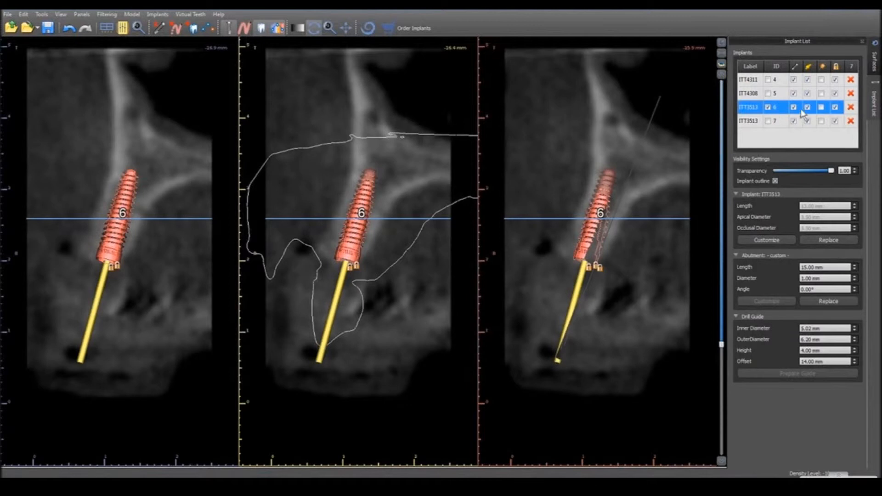
left_click(774, 111)
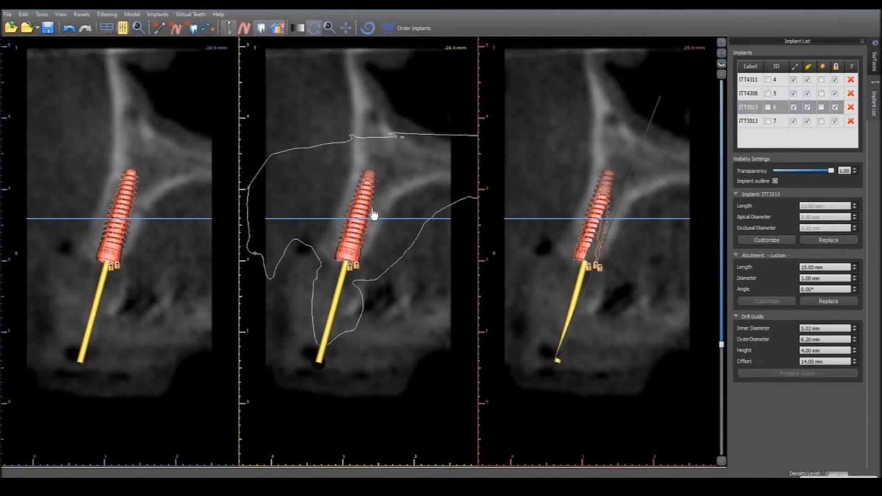
left_click(781, 121)
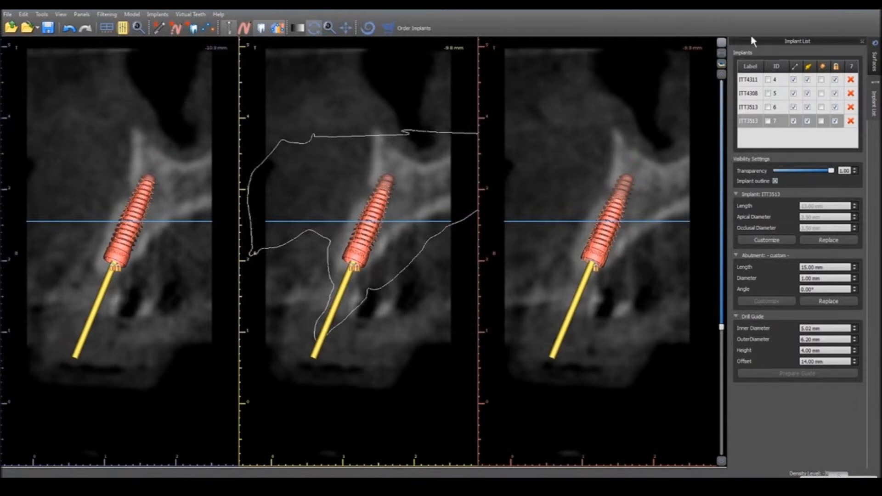
Return to the enlarged 3D view and show the Original density surface
left_click(733, 50)
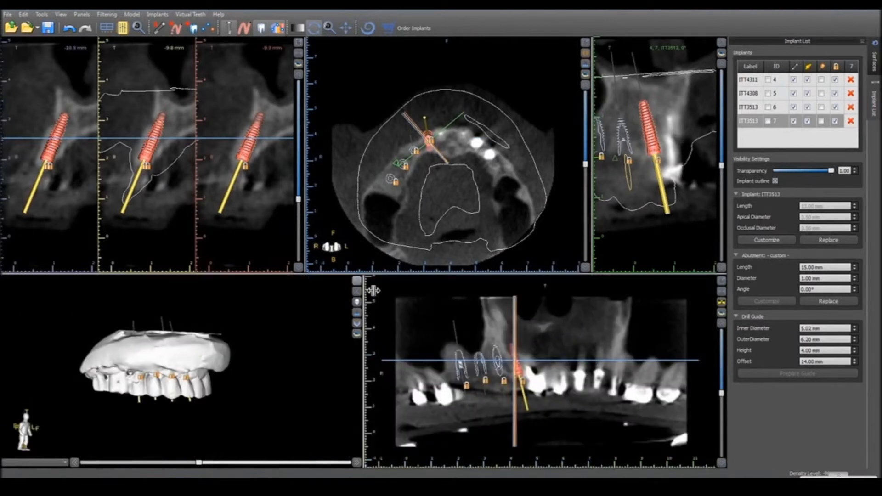
left_click(357, 281)
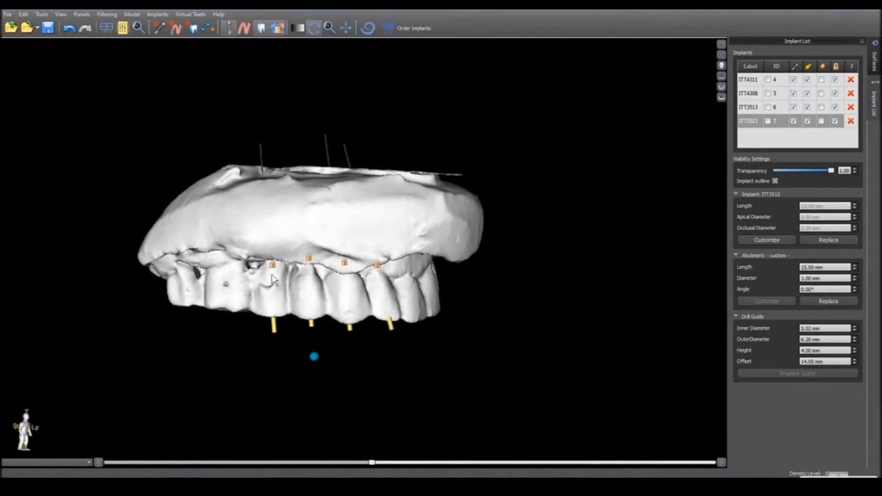
left_click_drag(584, 202, 591, 215)
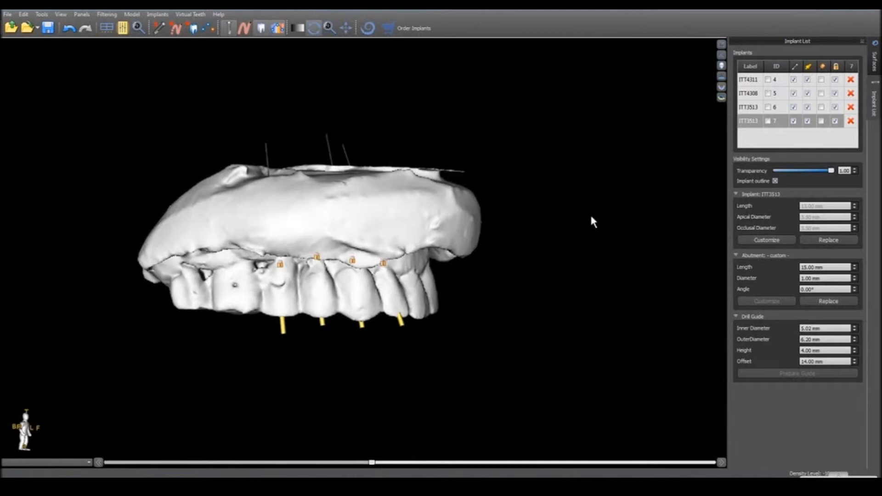
left_click(874, 60)
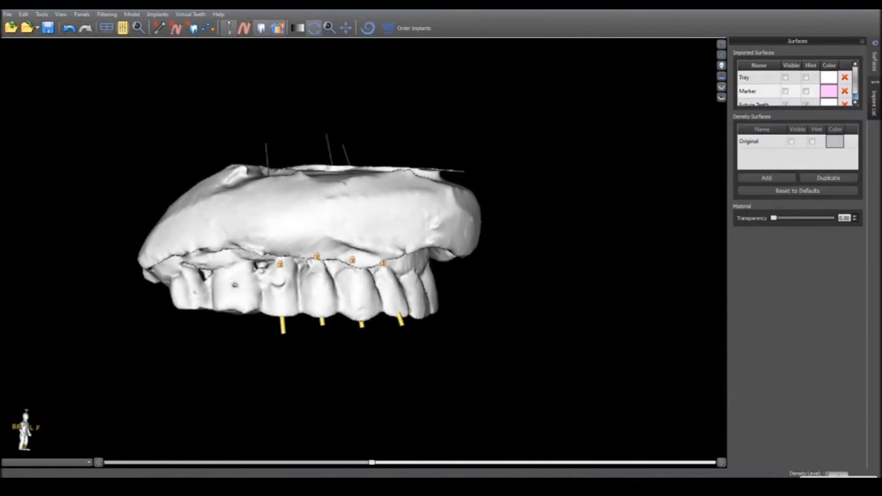
left_click(791, 142)
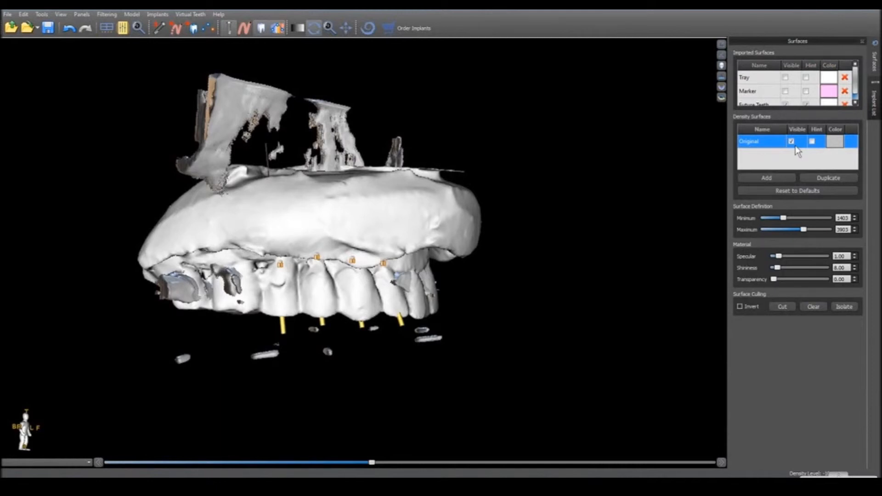
Set the Future Teeth surface's transparency to 0.76
left_click(806, 104)
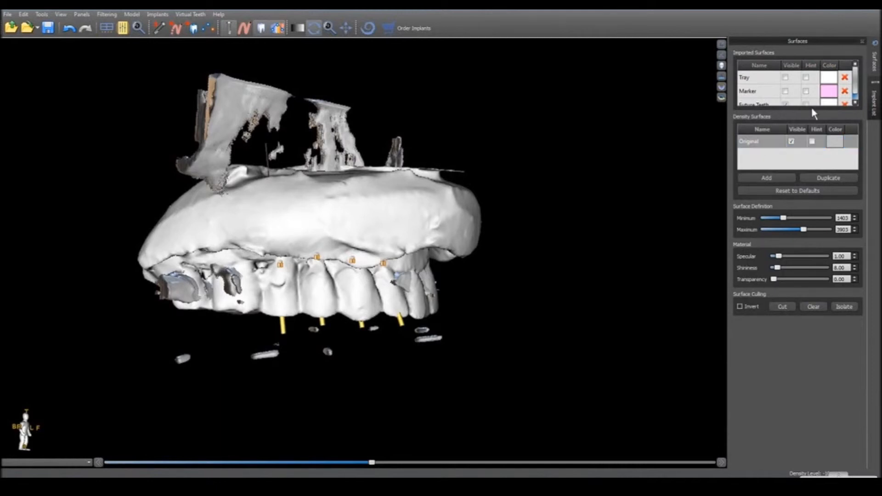
left_click(773, 105)
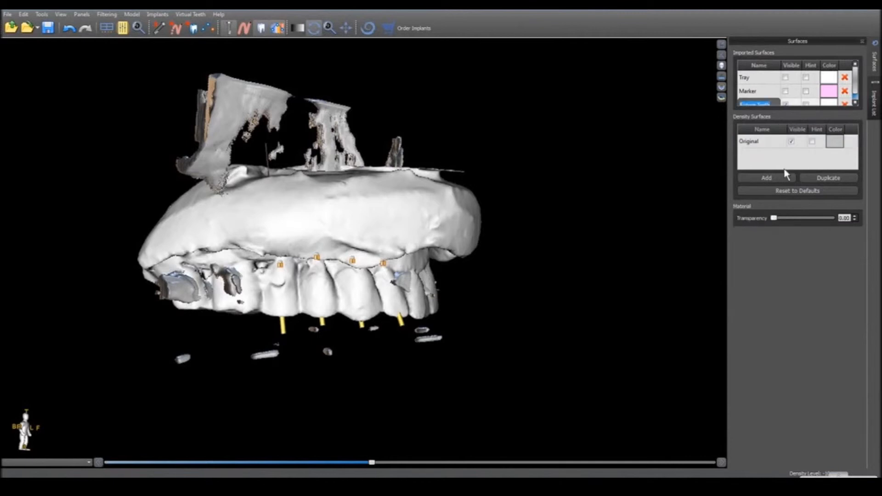
left_click_drag(774, 219, 823, 236)
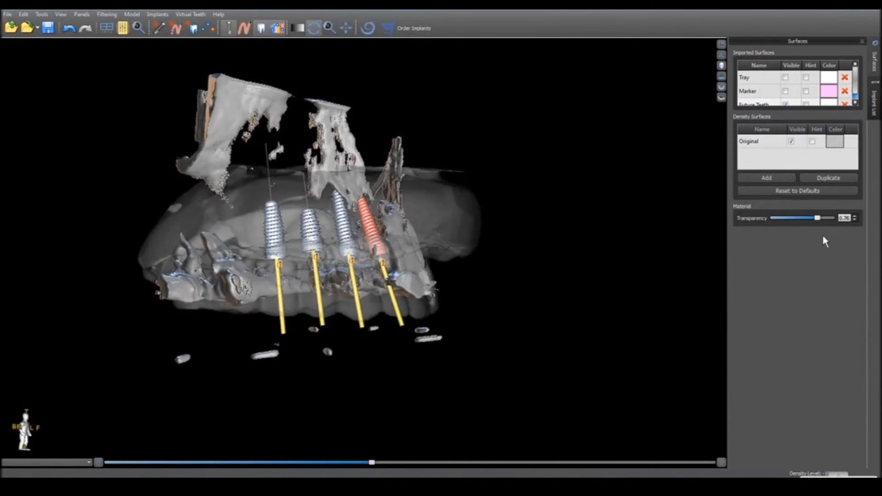
Set the Future Teeth surface's transparency to 1.00 and examine the bone around the planned implants from several angles
left_click_drag(612, 202, 447, 280)
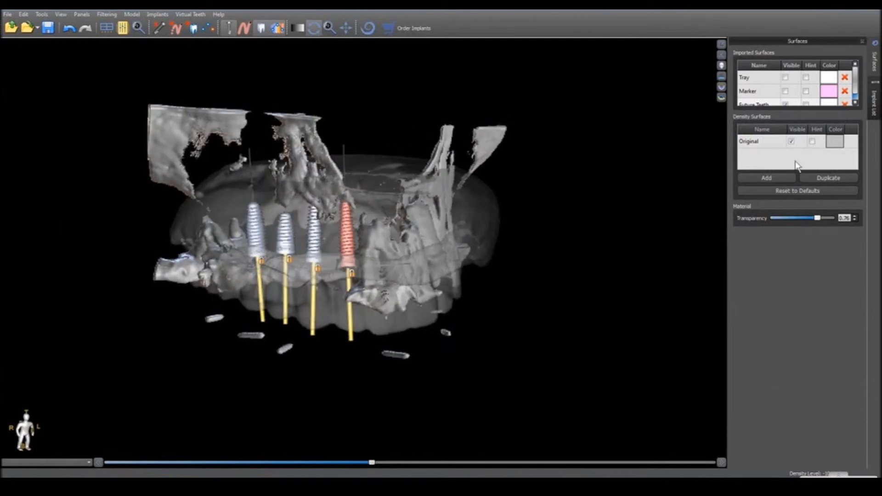
left_click_drag(817, 217, 834, 222)
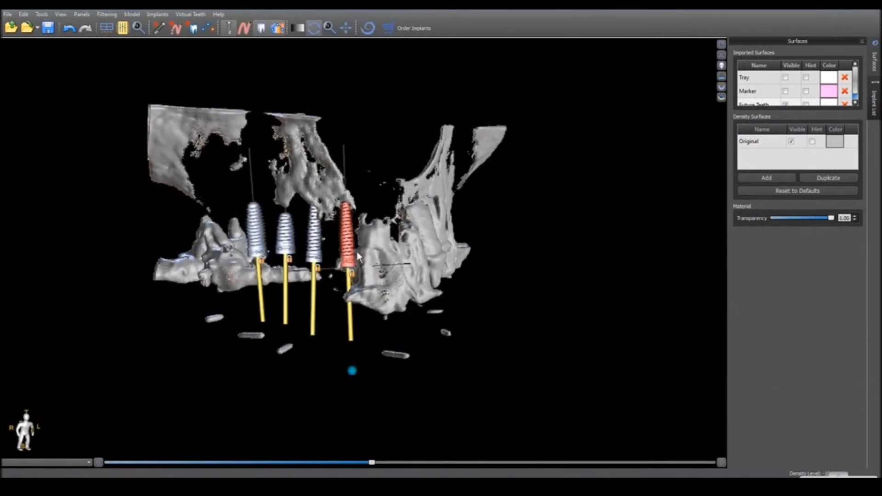
left_click_drag(358, 257, 394, 146)
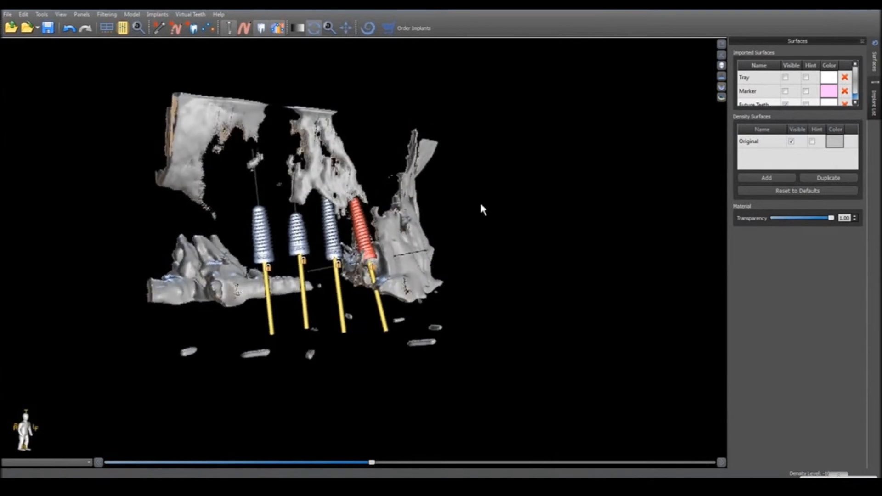
left_click_drag(481, 207, 548, 244)
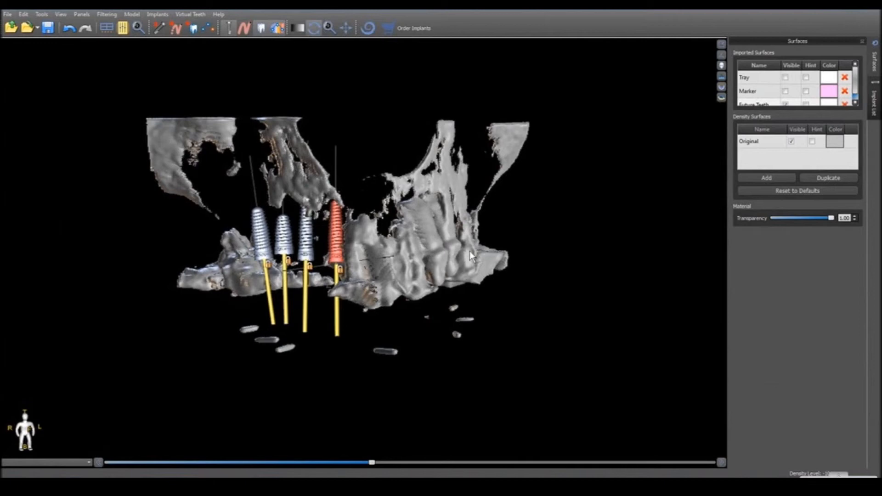
key("alt+Tab")
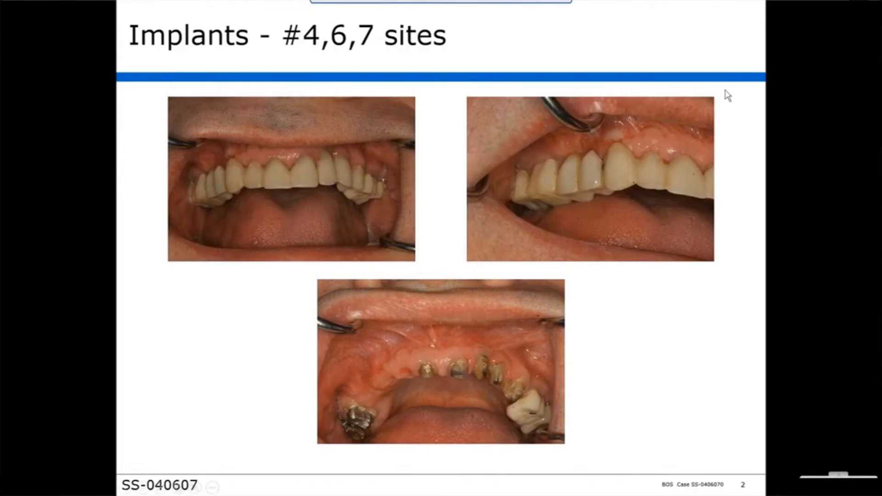
left_click(459, 216)
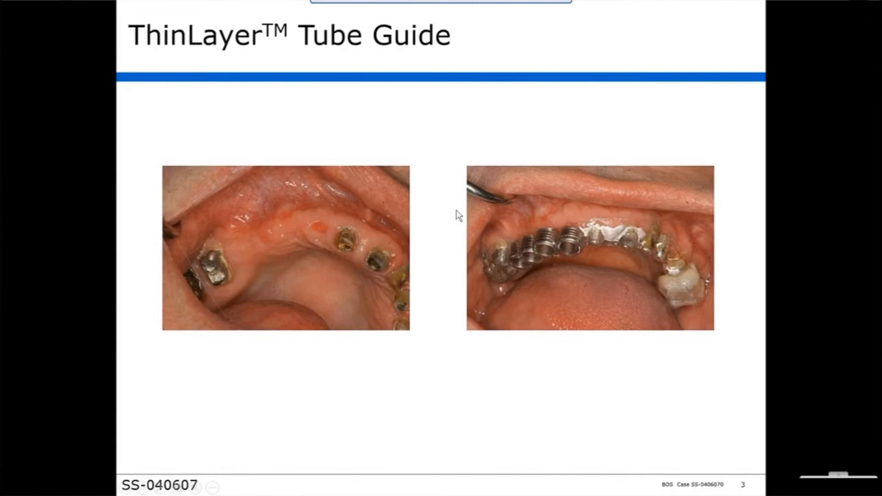
left_click(623, 231)
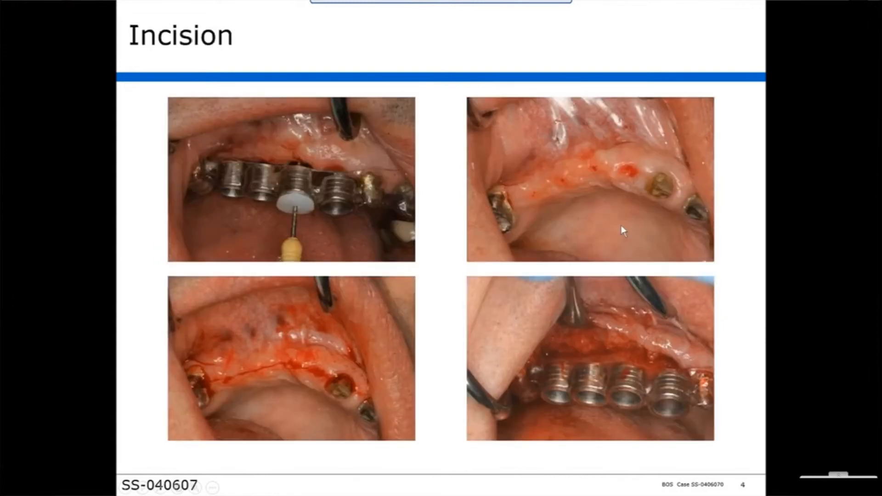